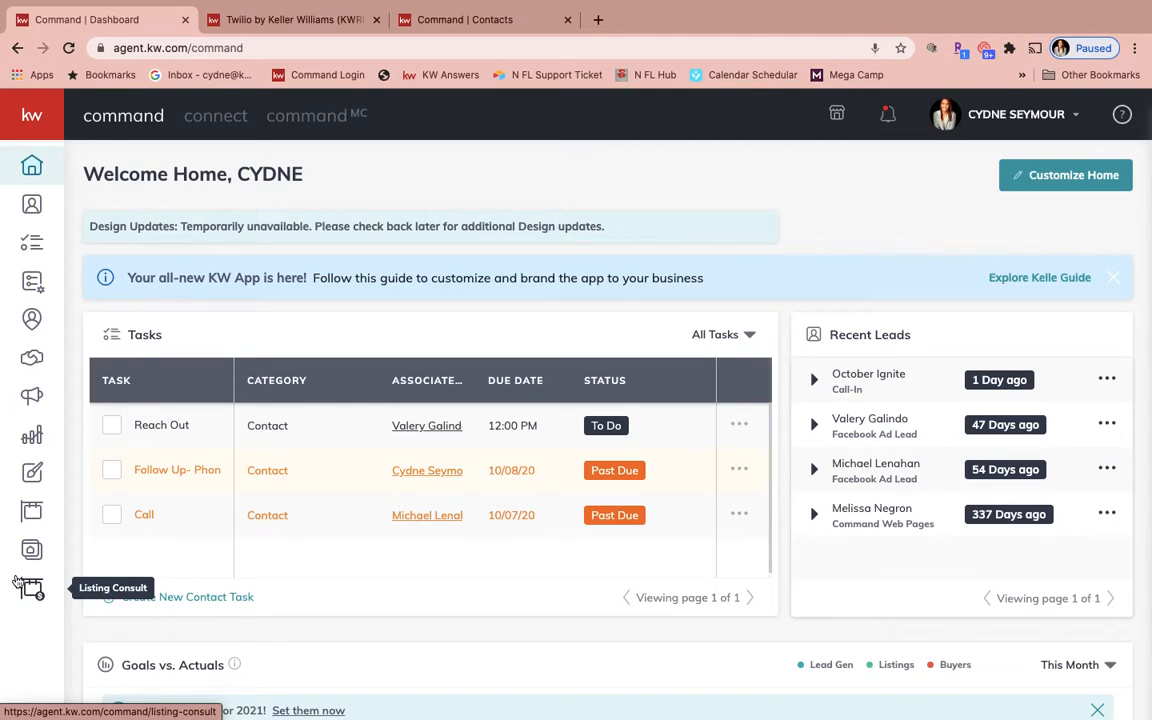
Open the account settings from the profile menu.
mouse_move(537, 5)
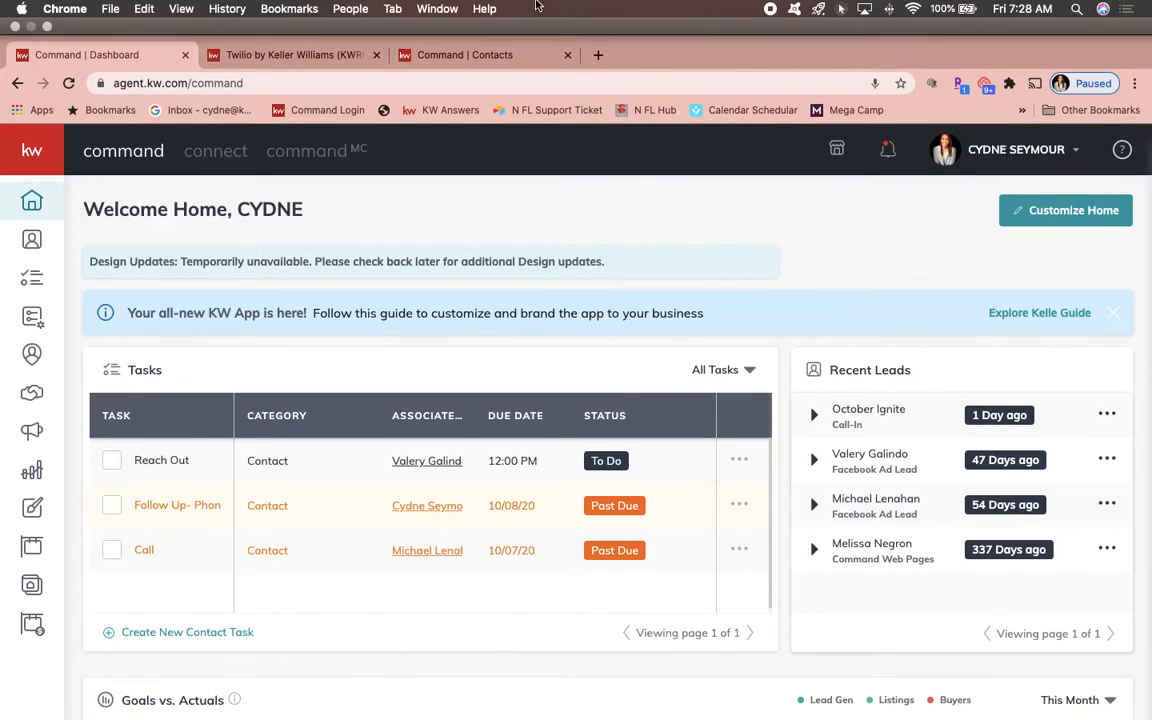
click(841, 46)
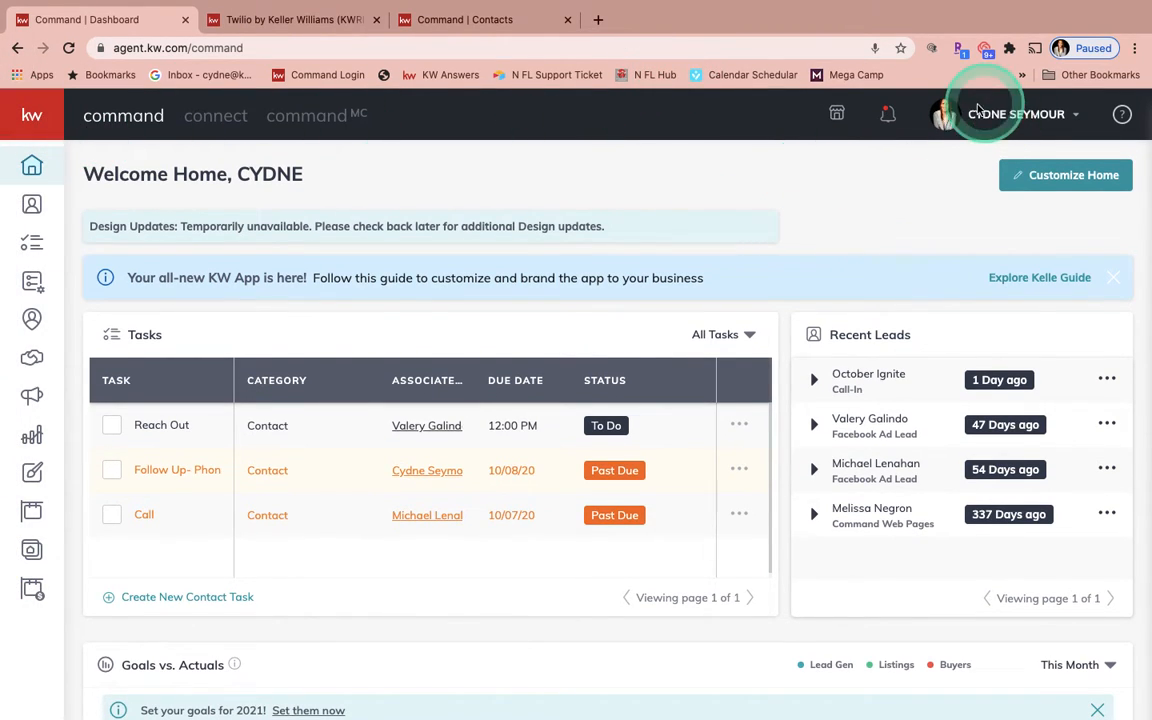
click(1079, 119)
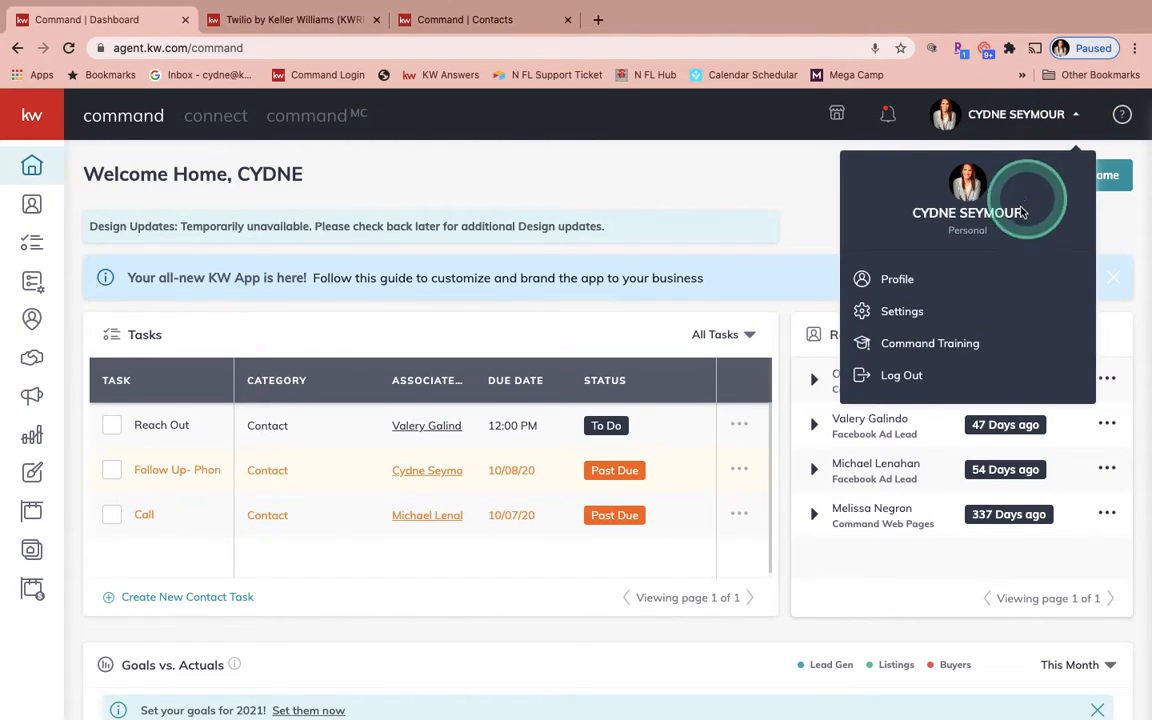
click(905, 313)
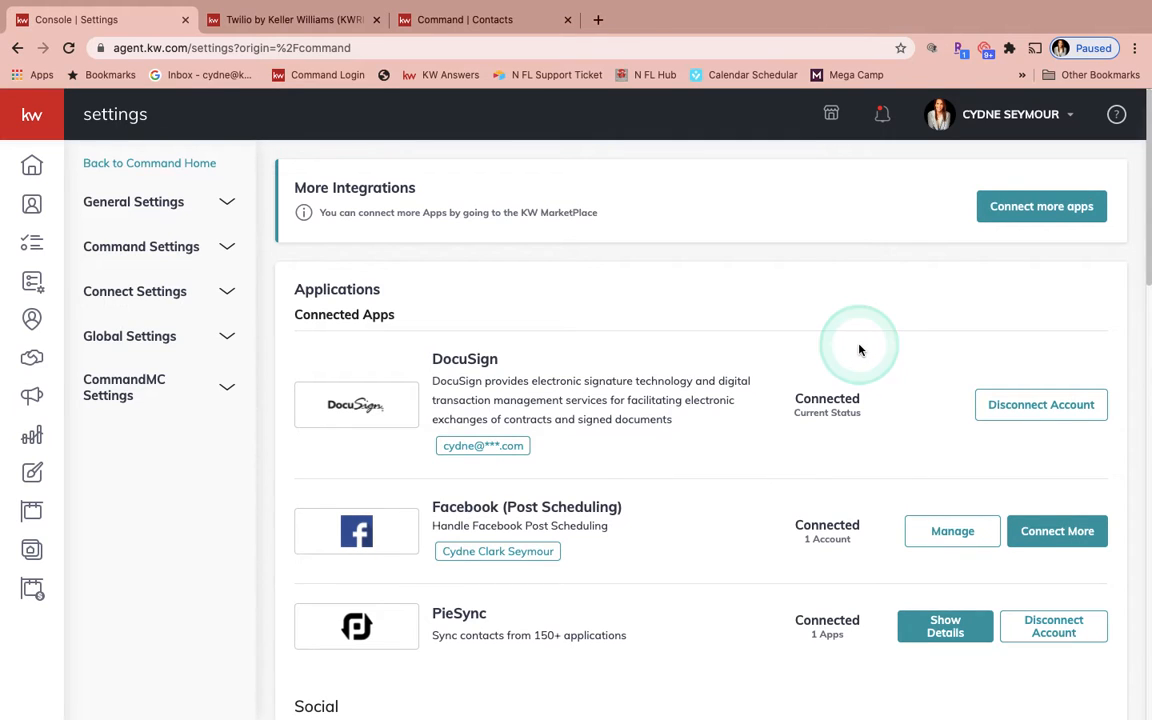
Open the Twilio integration's account details under Messaging to check the credit usage, then close the dialog.
scroll(859, 349, down, 5)
scroll(859, 349, down, 8)
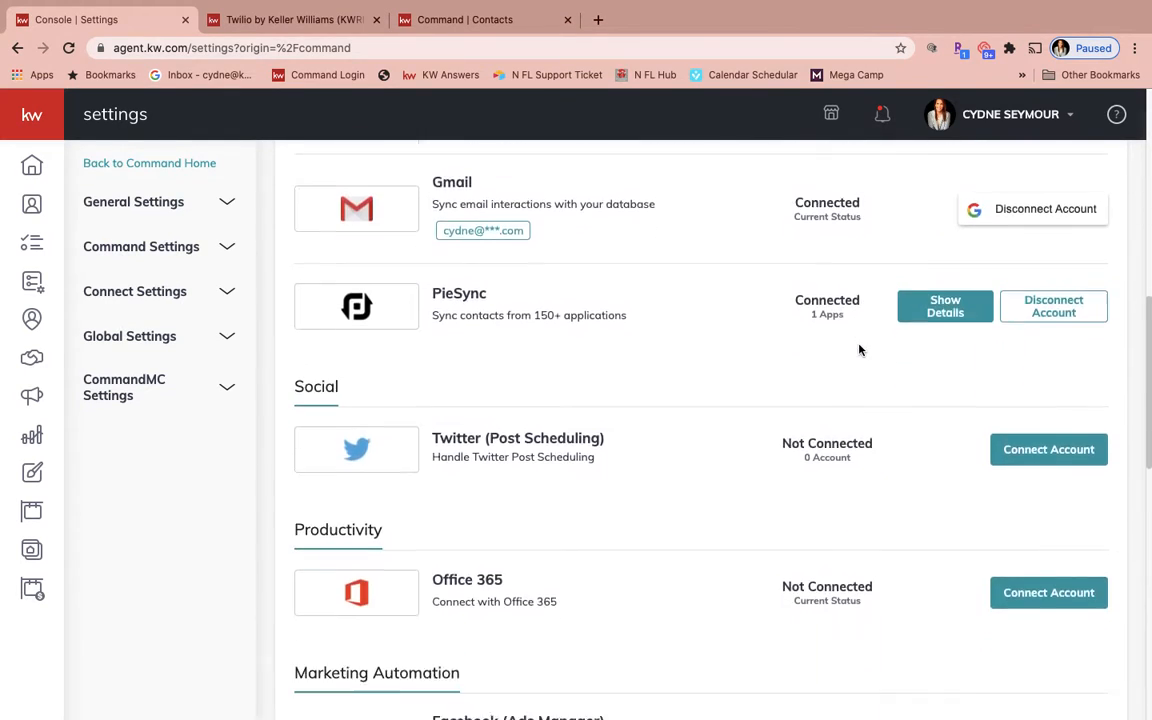
scroll(859, 349, down, 5)
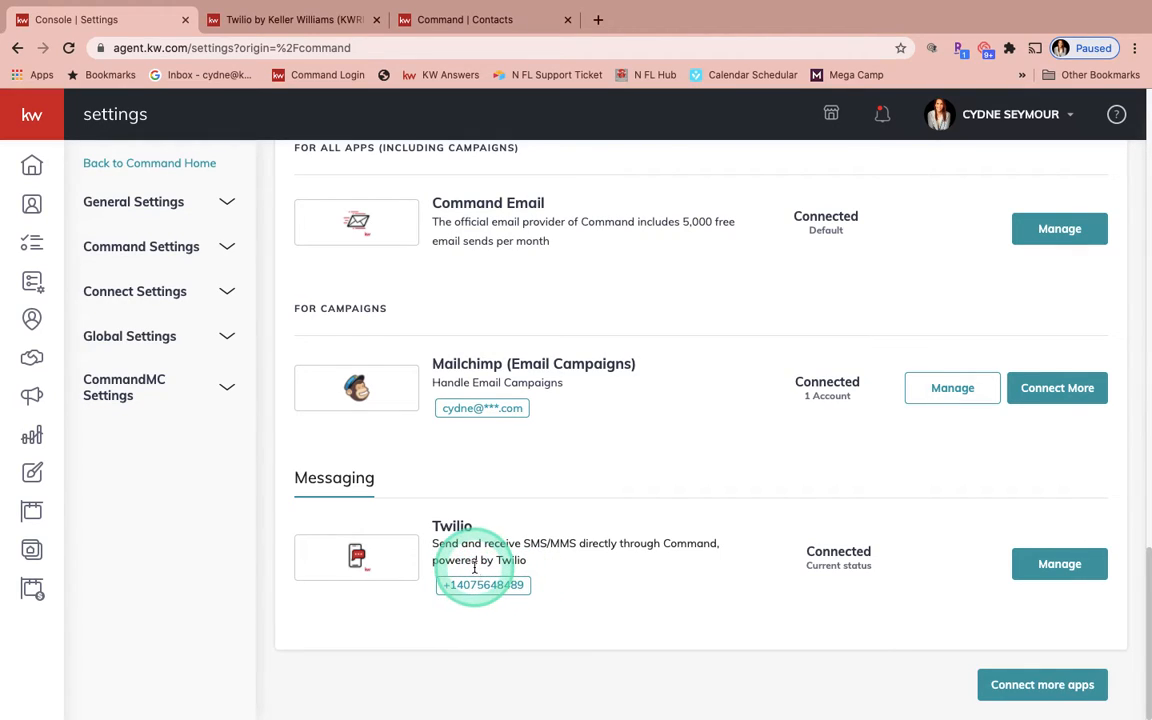
click(1055, 566)
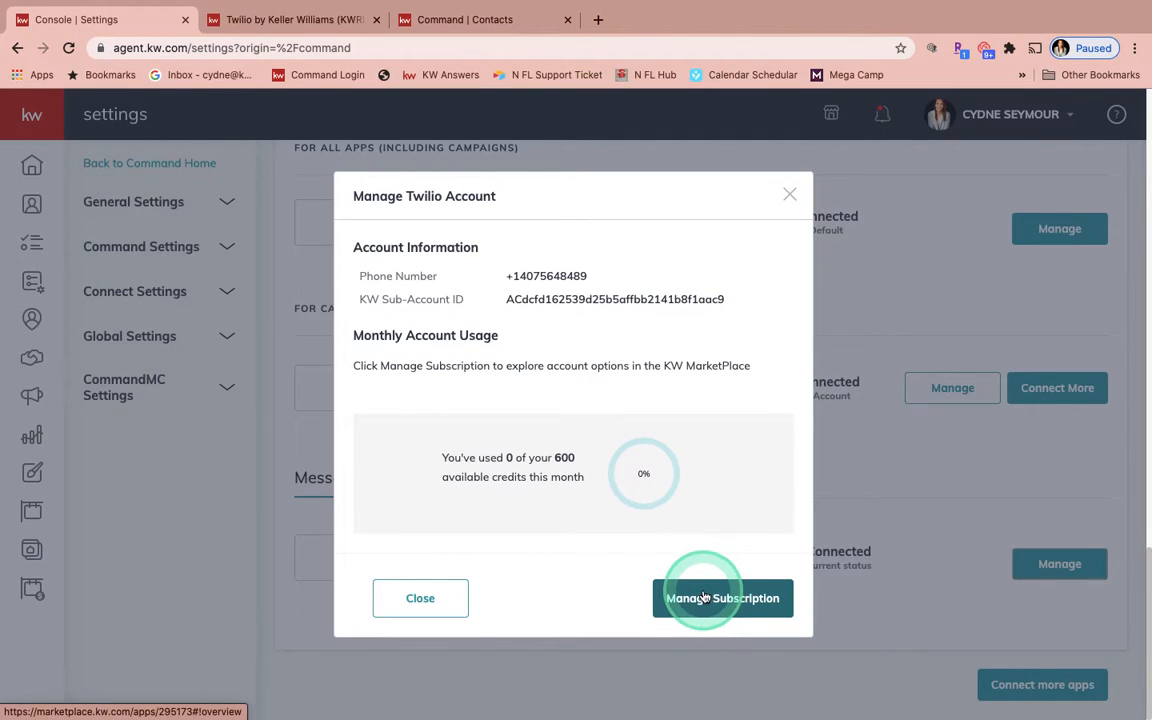
click(790, 195)
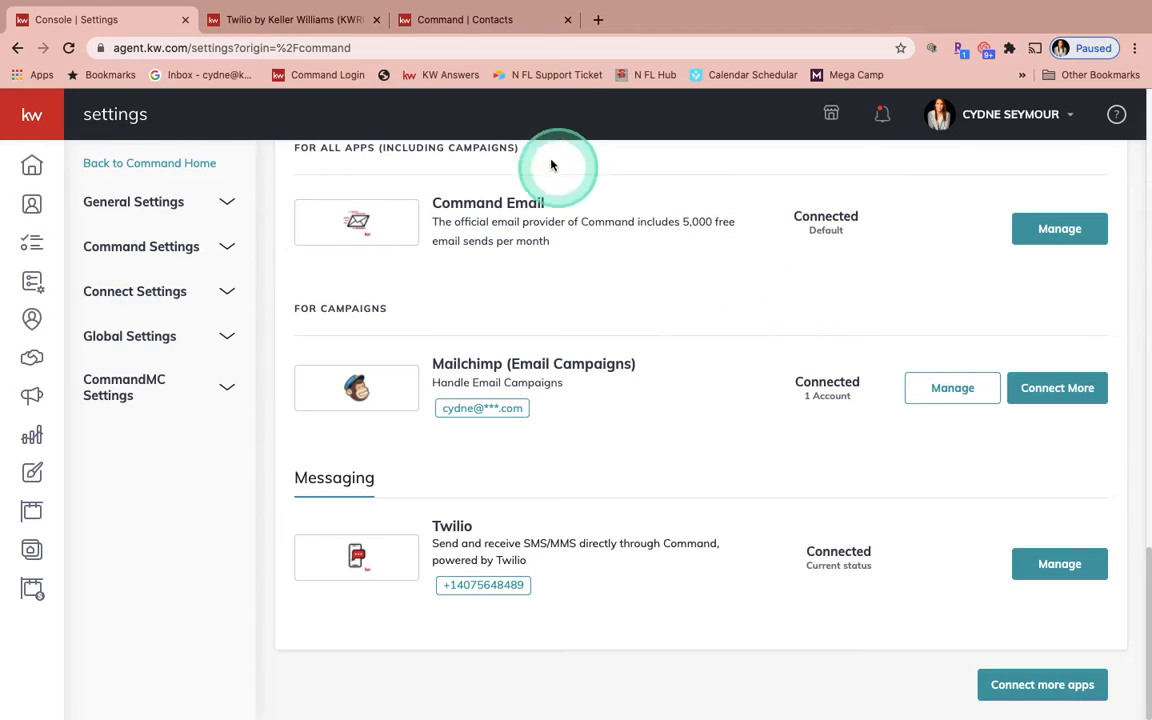
Review the Twilio marketplace listing's pricing tiers and Credit Management feature details, then close that tab.
click(493, 19)
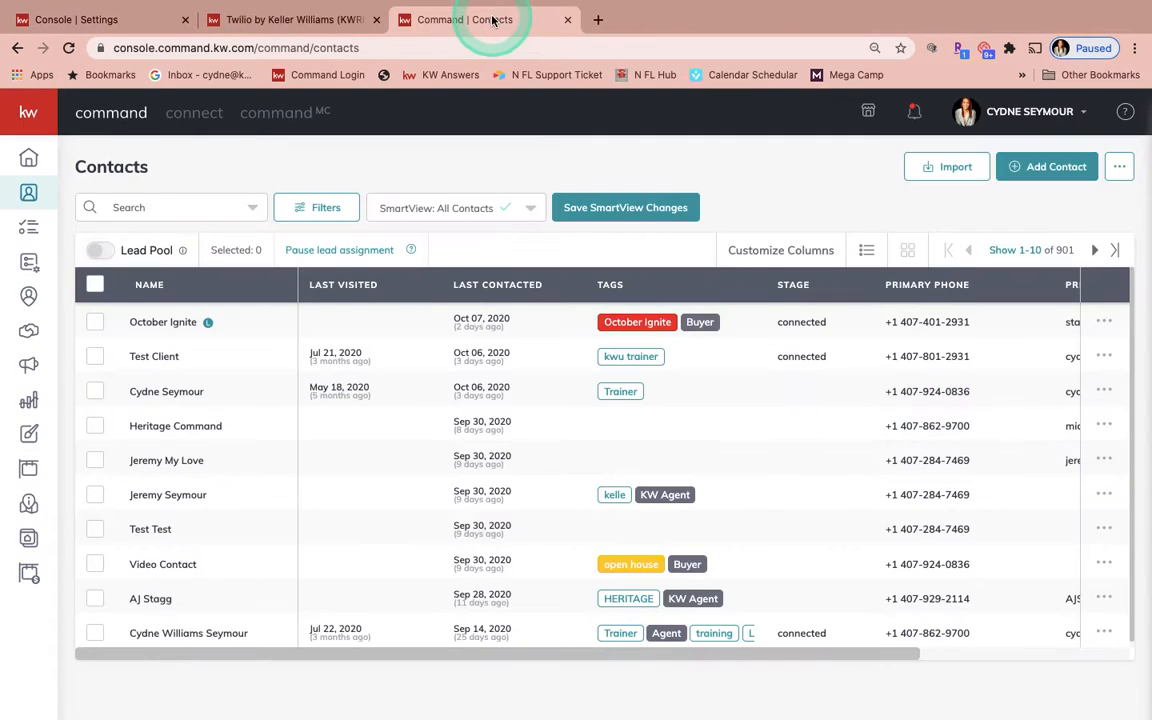
click(322, 20)
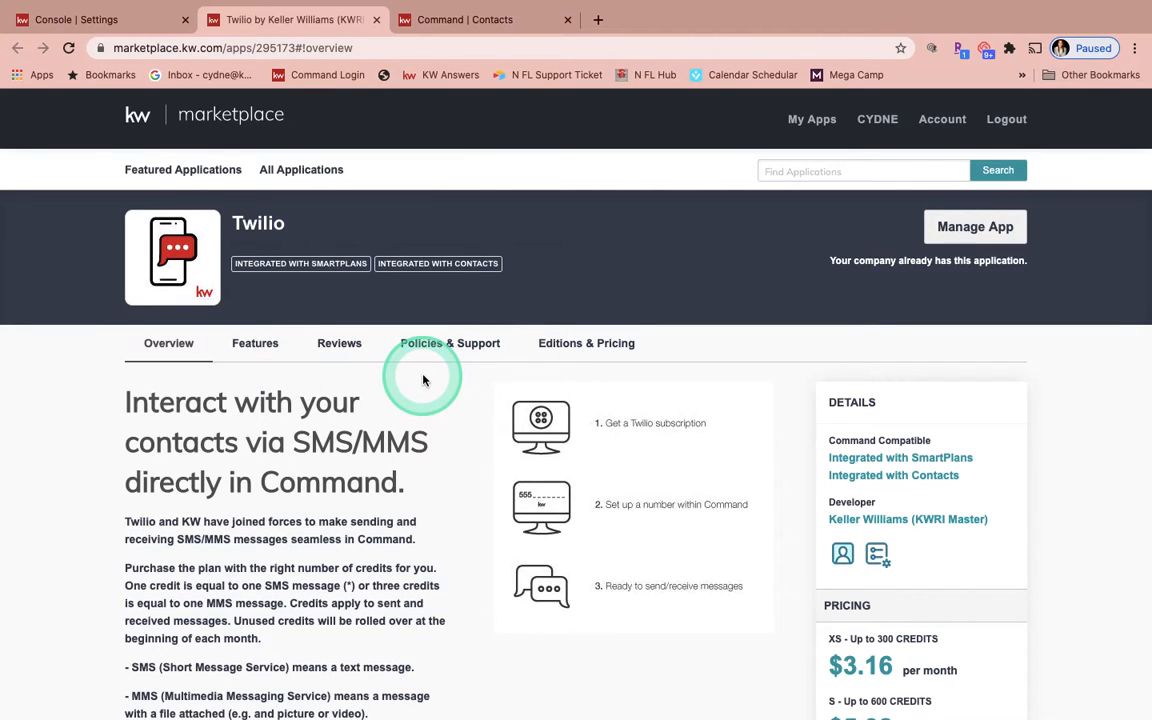
scroll(423, 380, down, 2)
scroll(423, 380, down, 3)
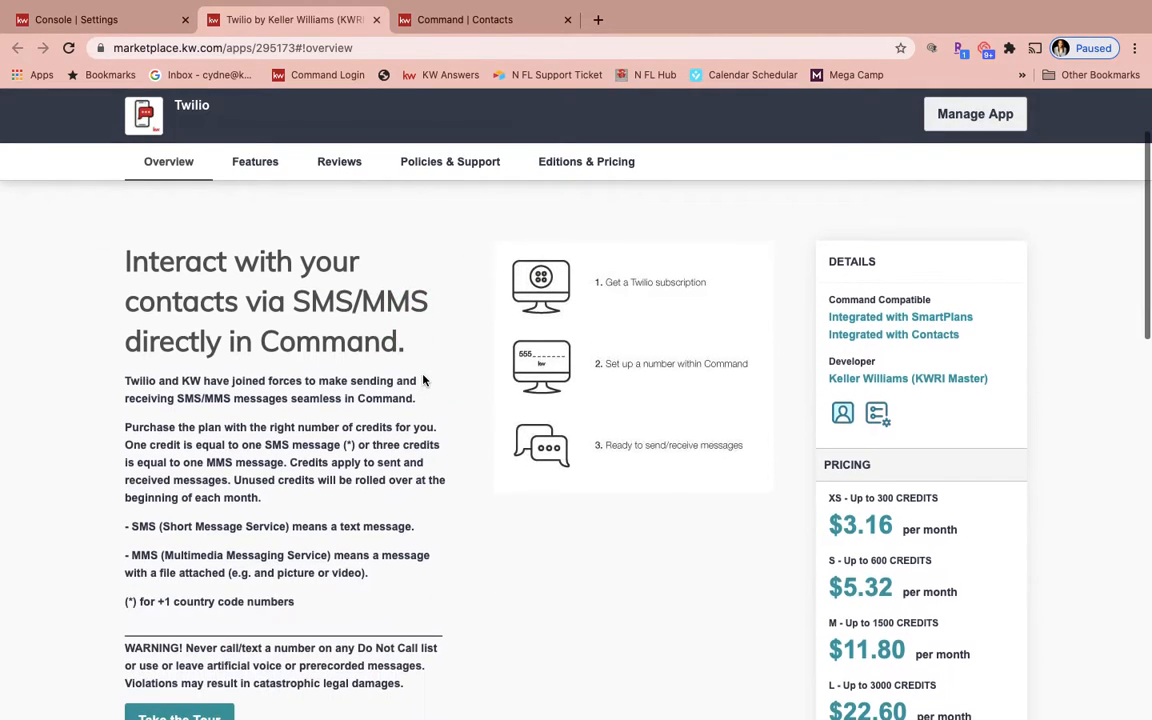
scroll(423, 380, down, 1)
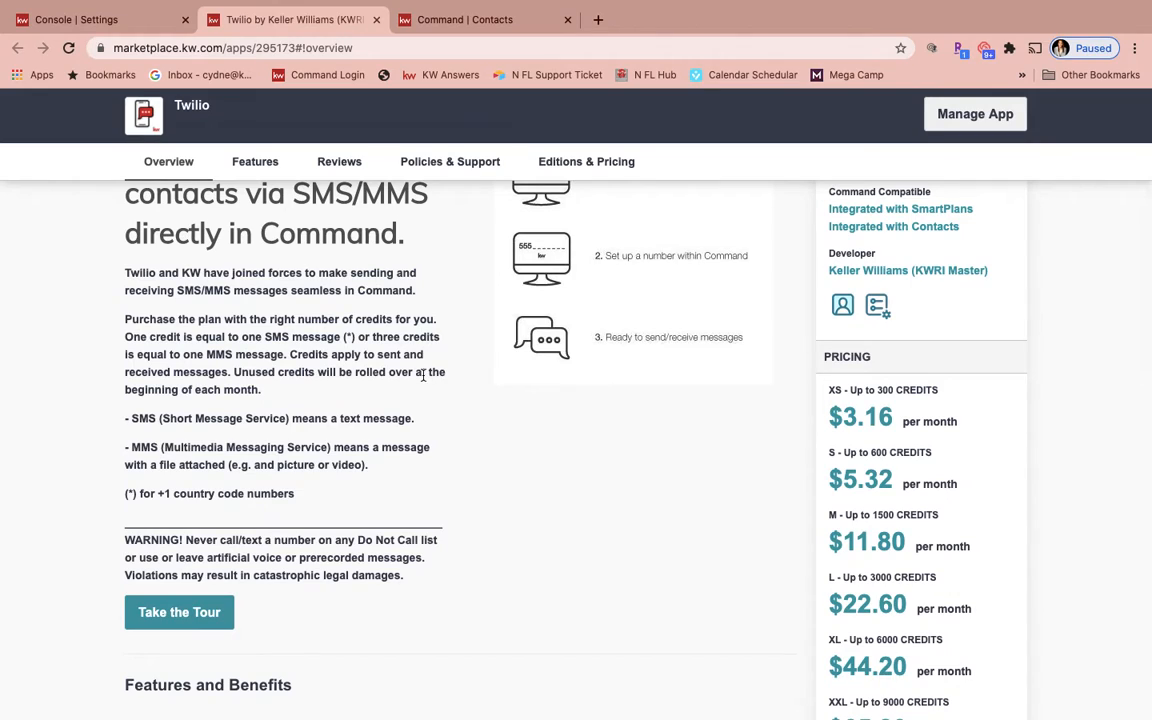
scroll(423, 375, down, 2)
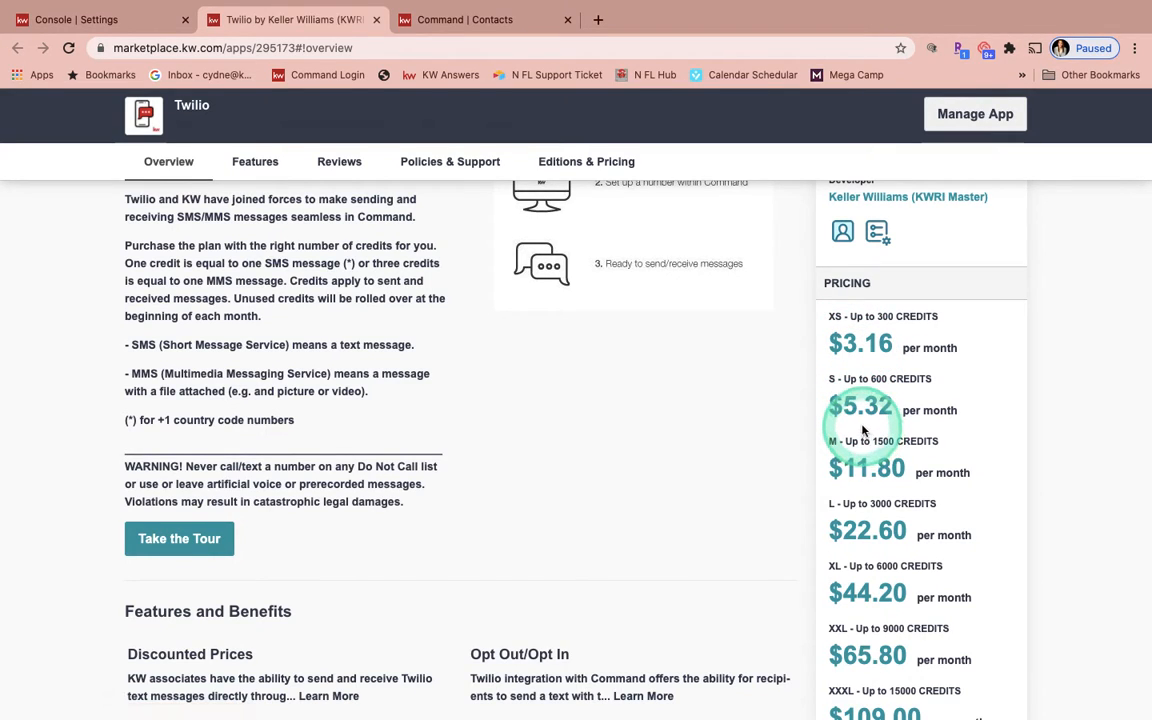
scroll(861, 430, down, 5)
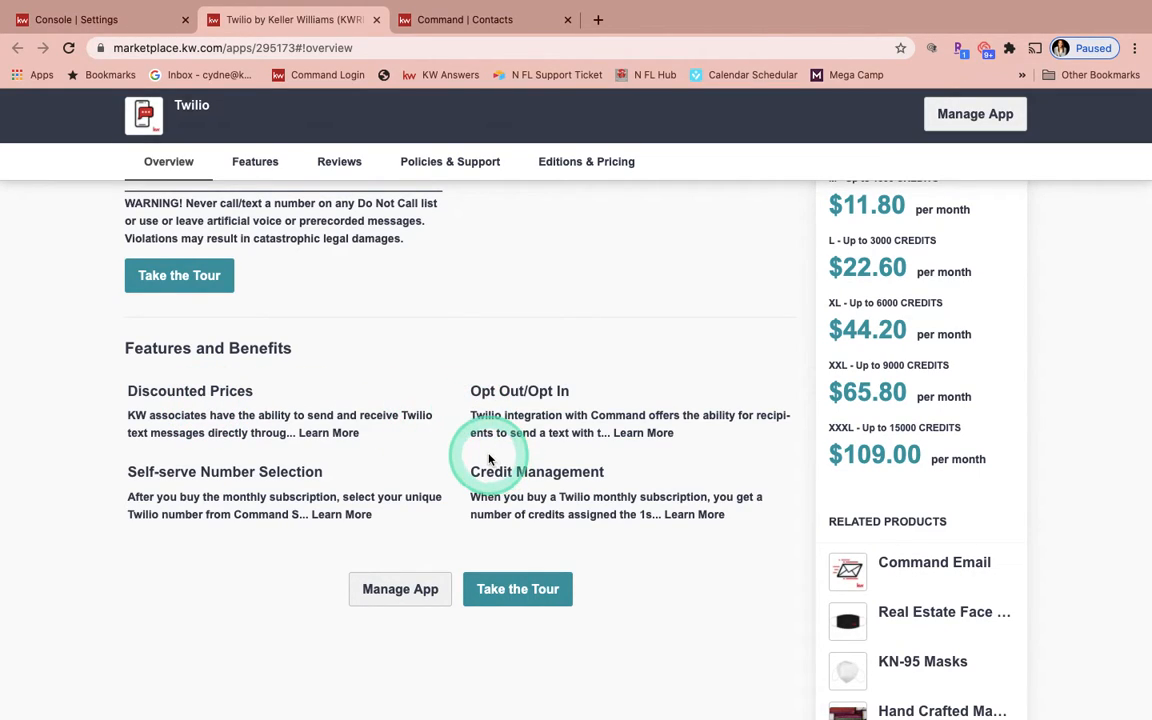
click(681, 515)
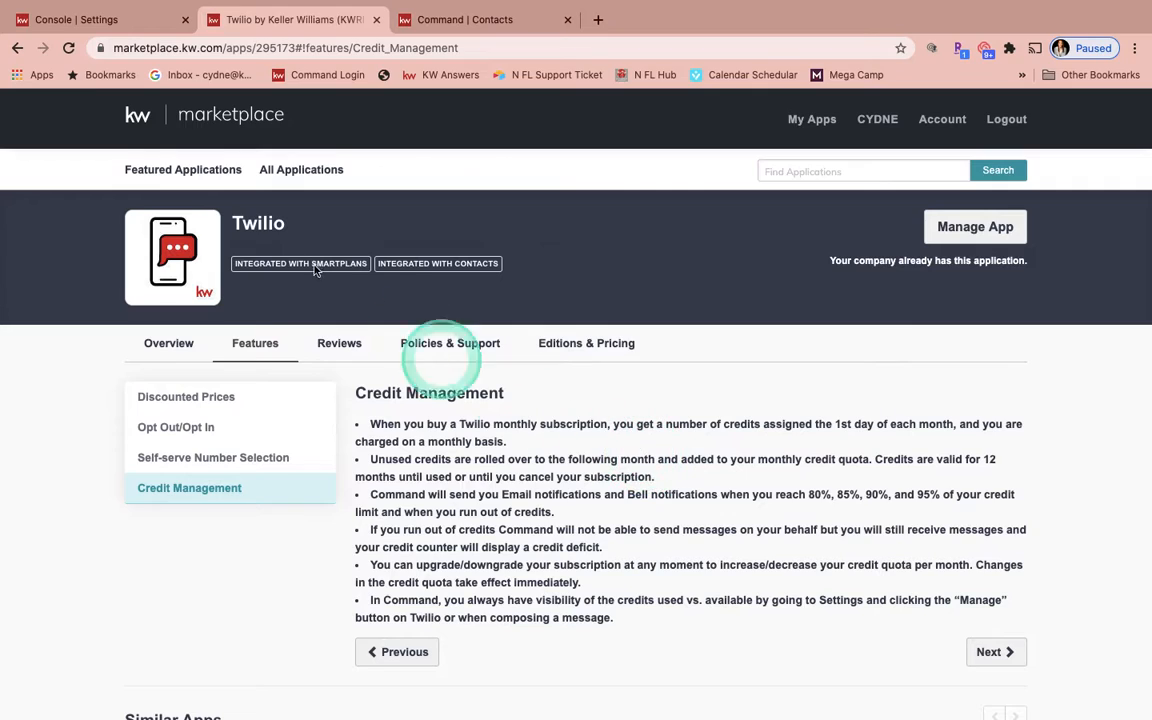
click(378, 21)
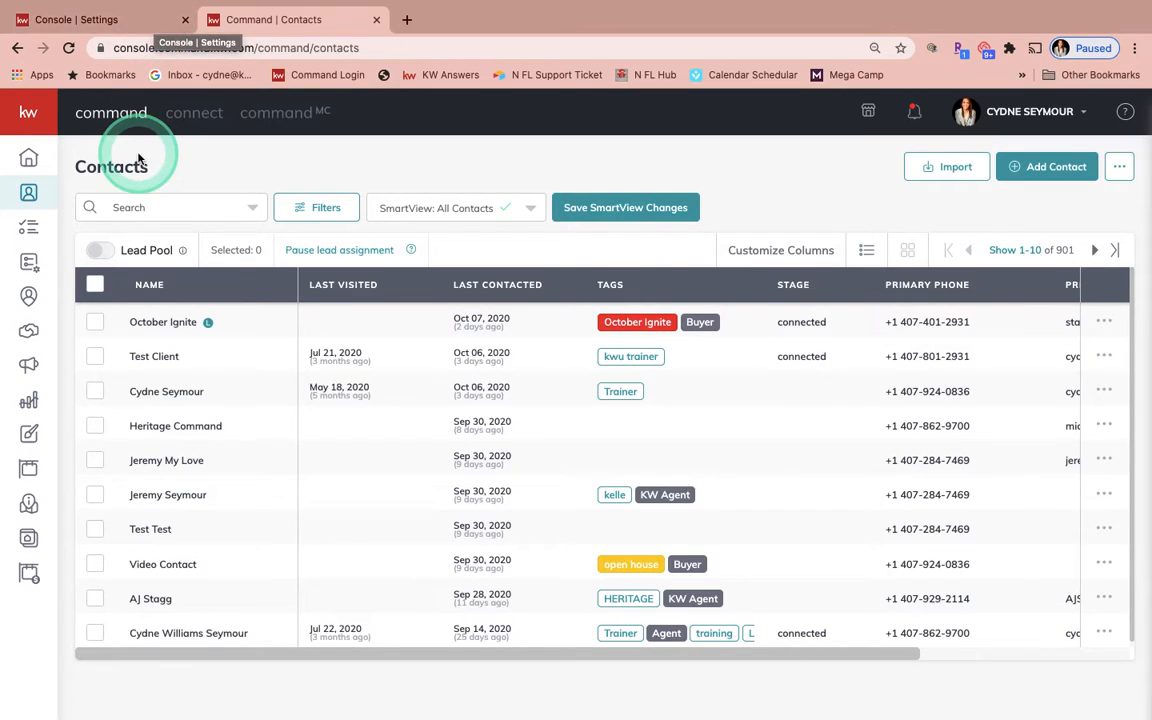
Select the top three contacts and start a Send Bulk SMS action for them.
click(96, 325)
click(100, 360)
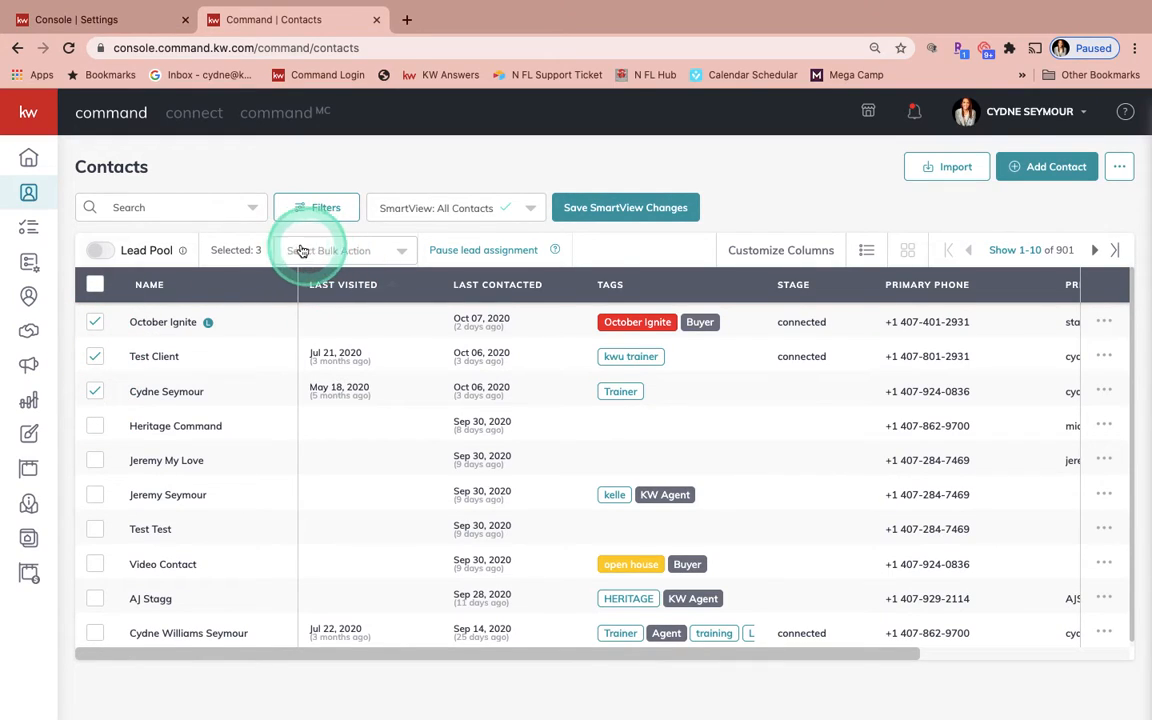
click(340, 254)
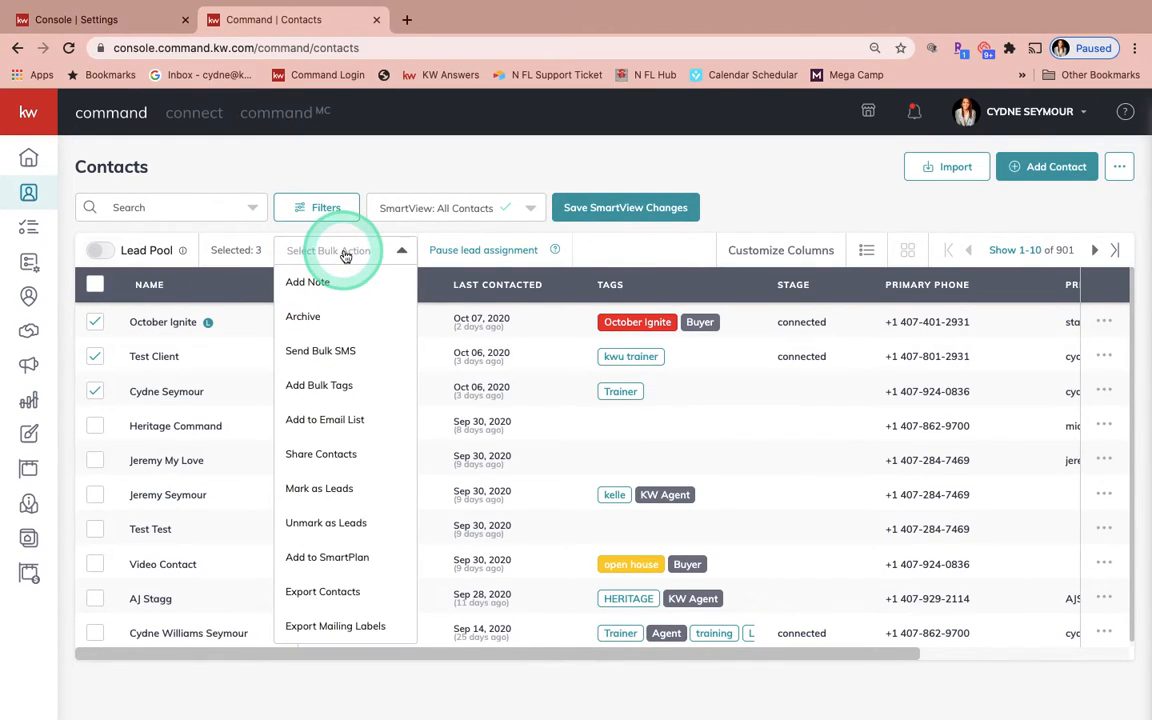
click(320, 352)
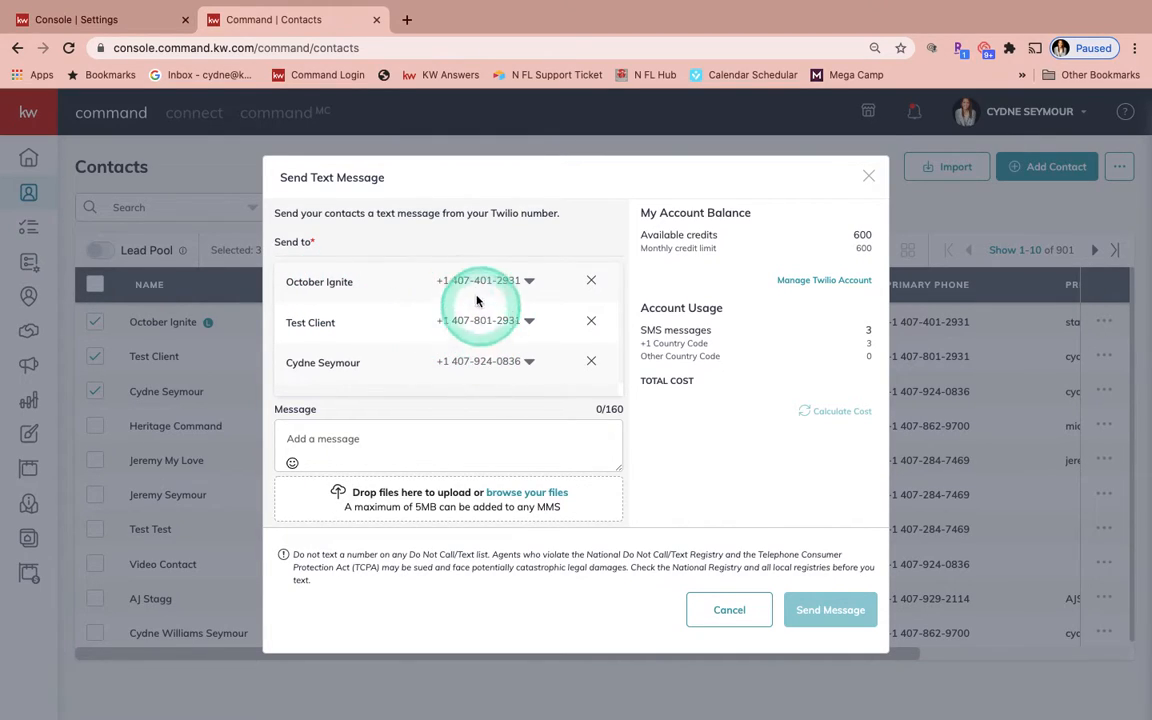
Enter 'Type Message' as the text, calculate the message cost, and close the dialog without sending.
click(396, 436)
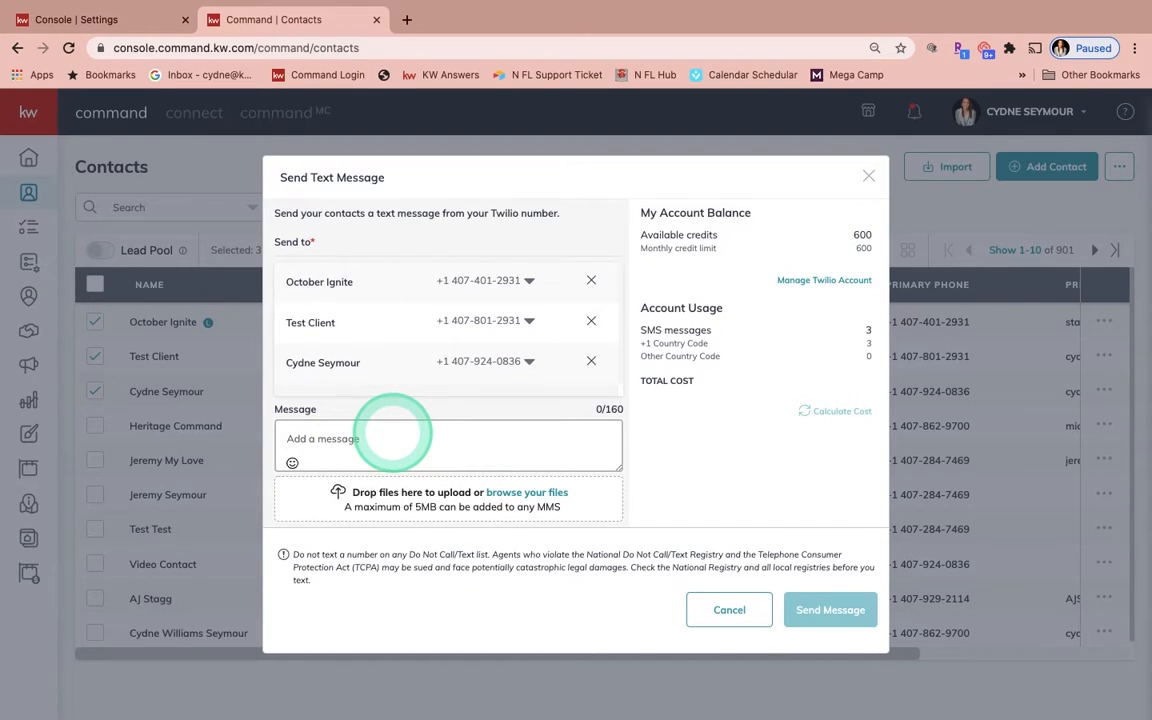
text(Type Message)
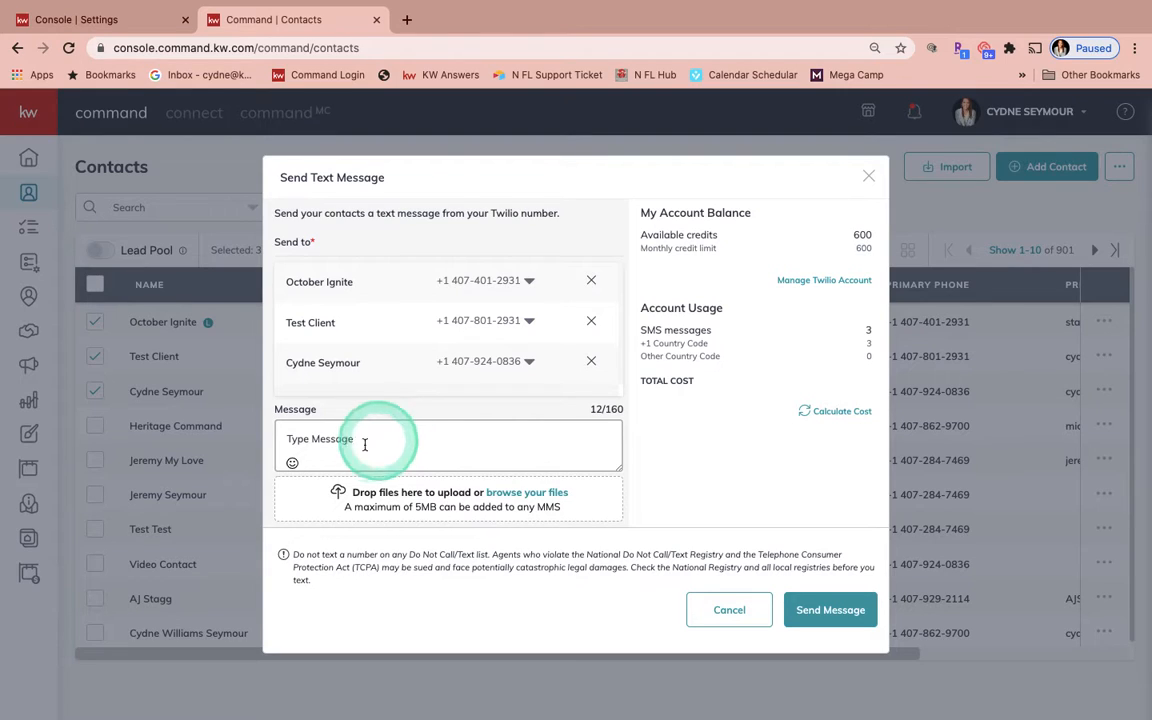
click(293, 464)
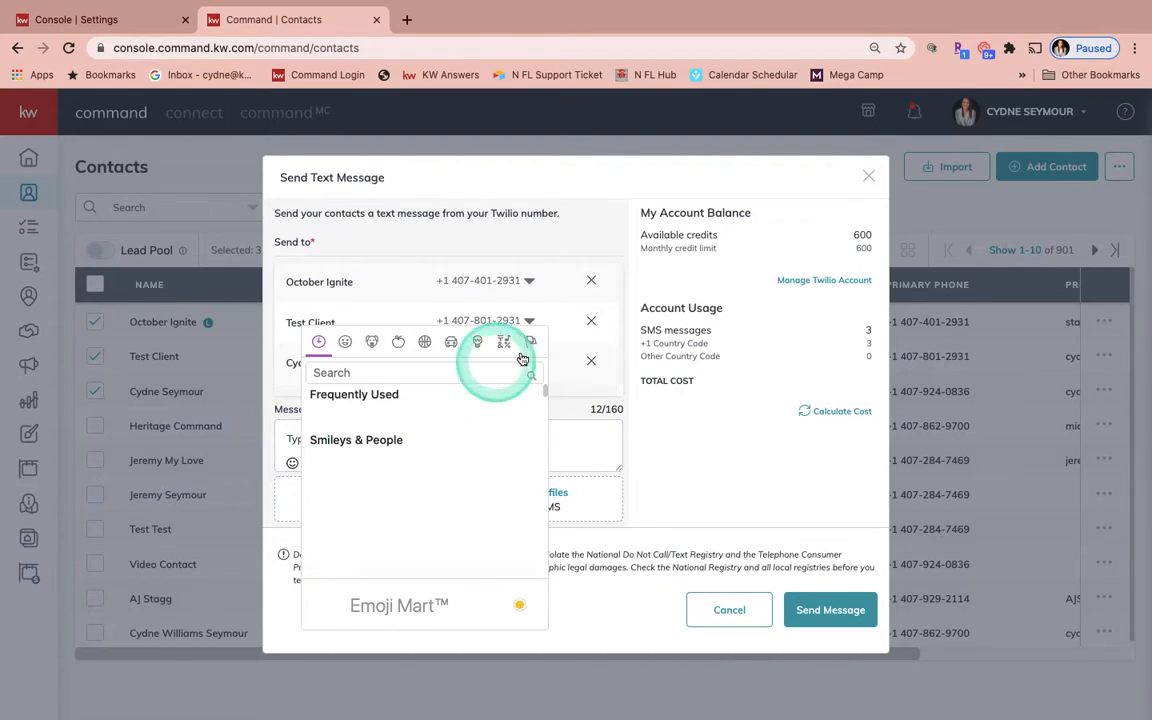
click(605, 595)
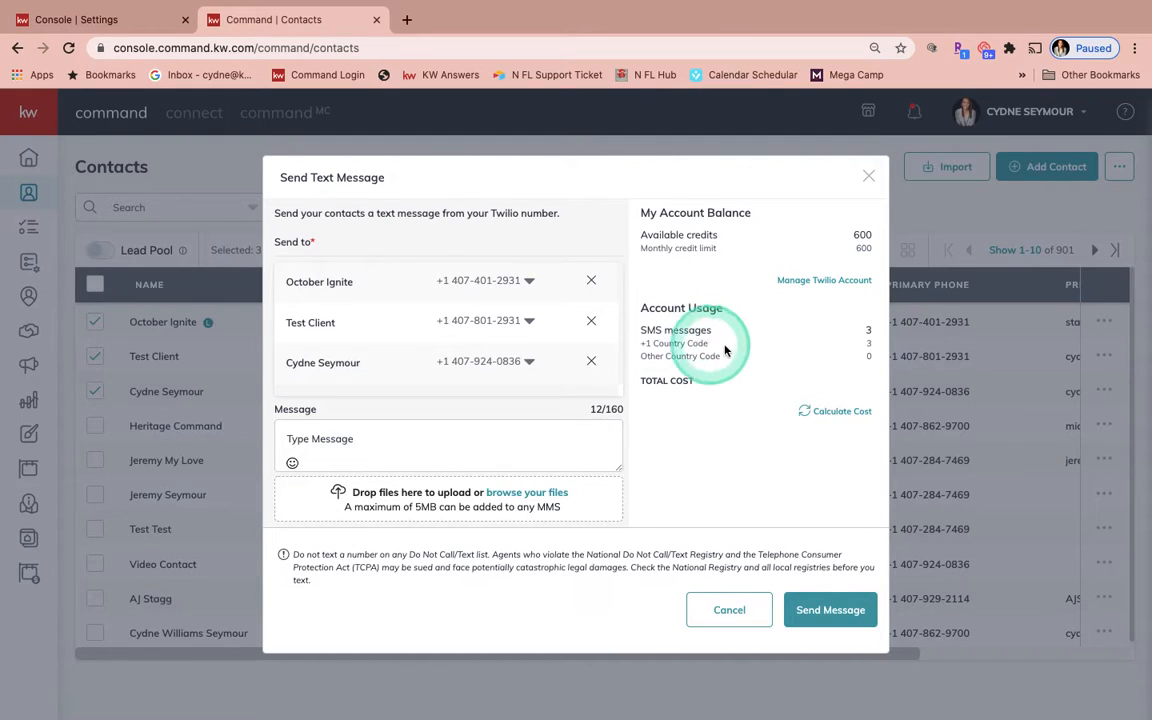
click(832, 418)
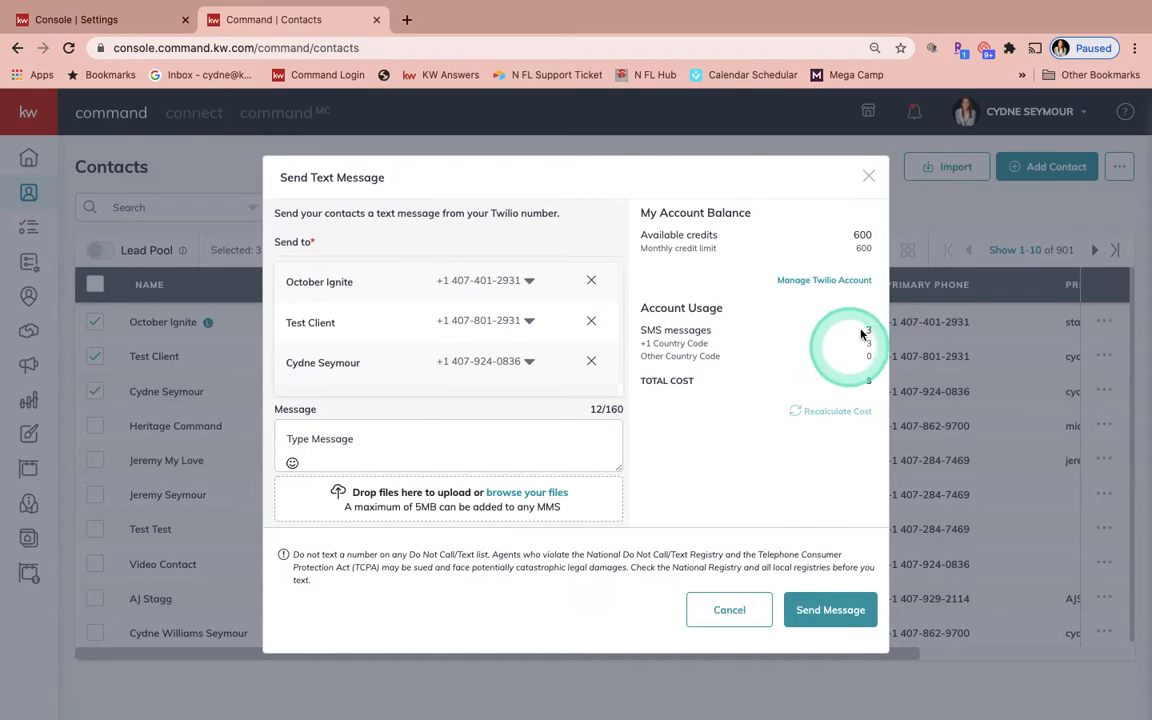
click(866, 175)
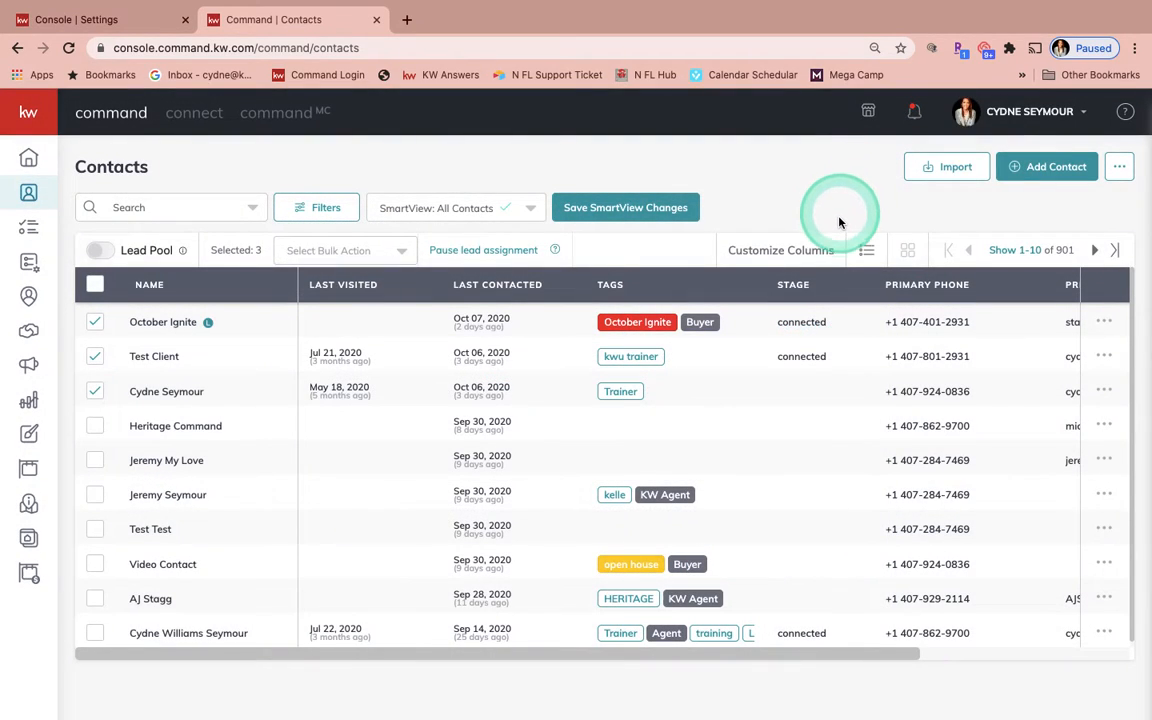
Clear the three contact selections and open the third contact's record.
click(95, 389)
click(95, 356)
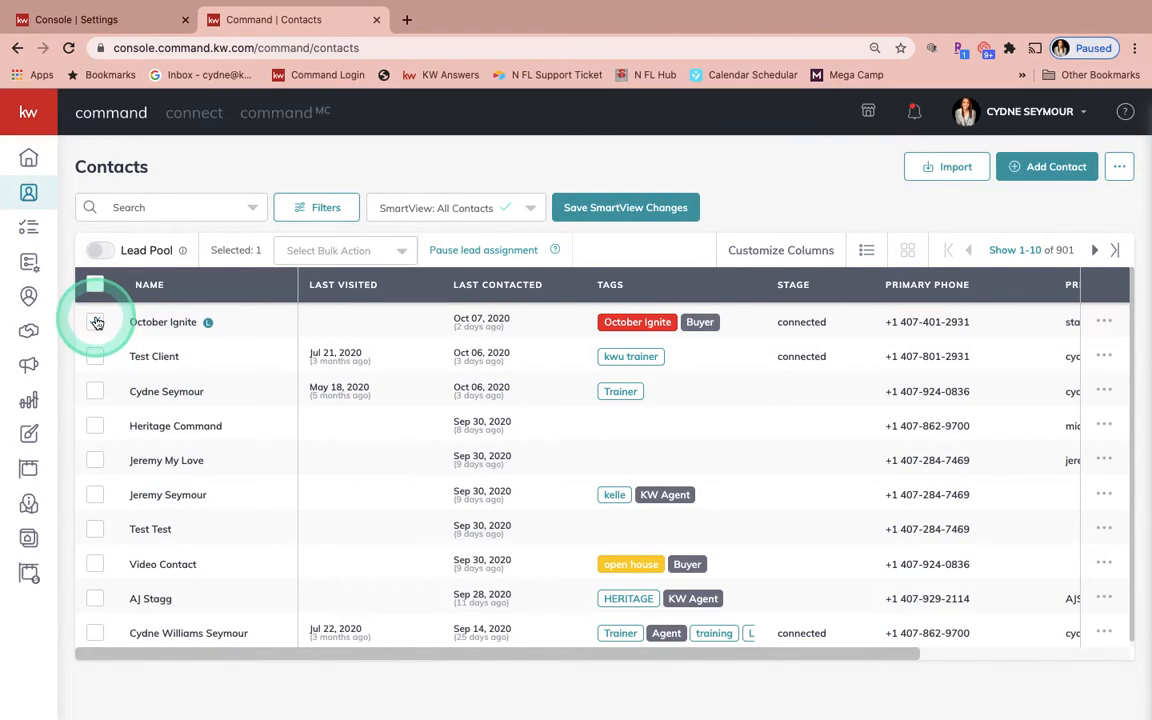
click(95, 322)
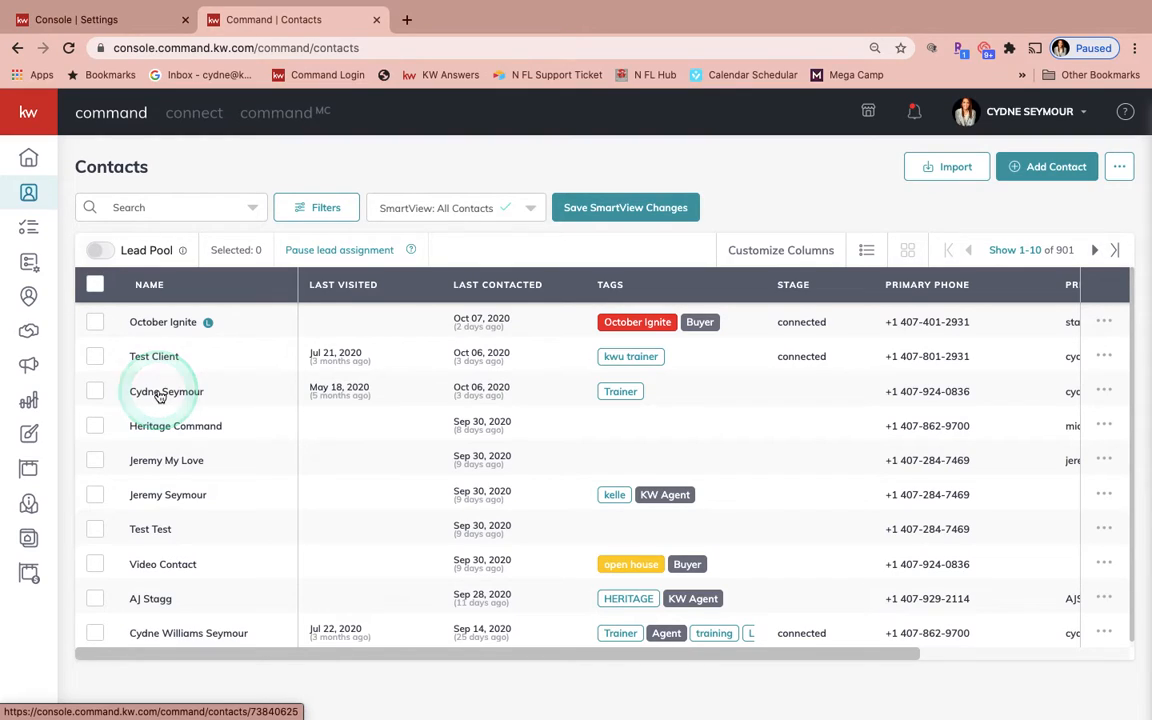
click(160, 394)
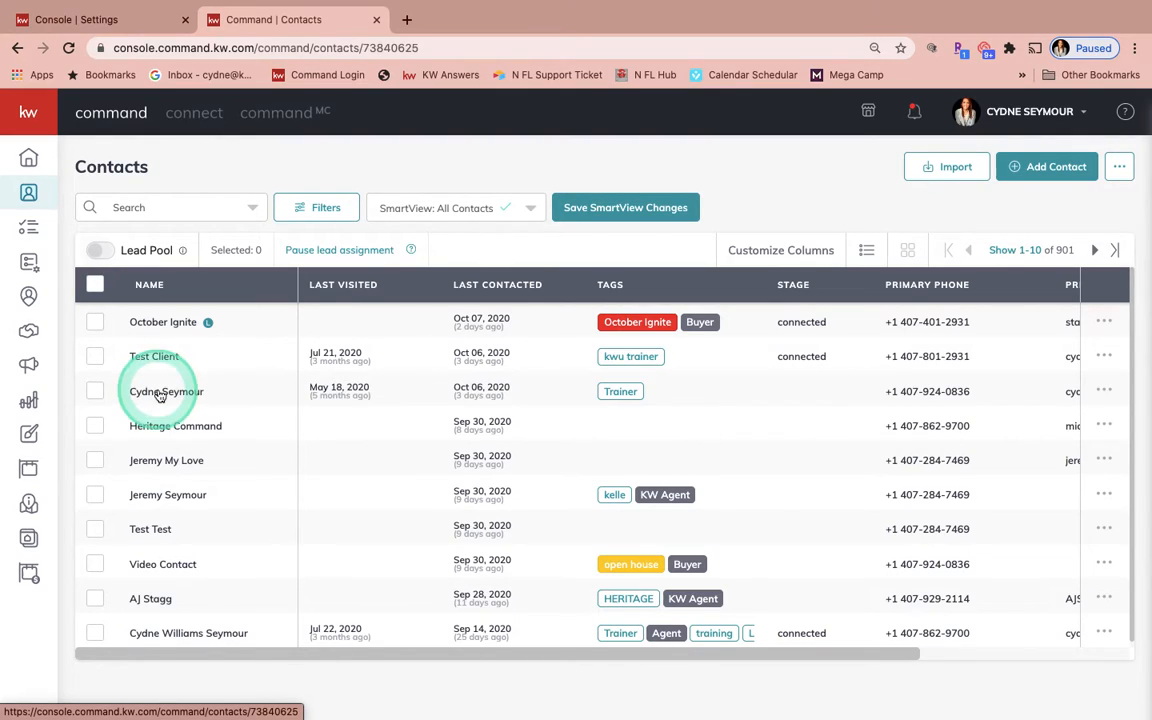
Review the contact's text message history in the timeline and the notifications list.
click(795, 449)
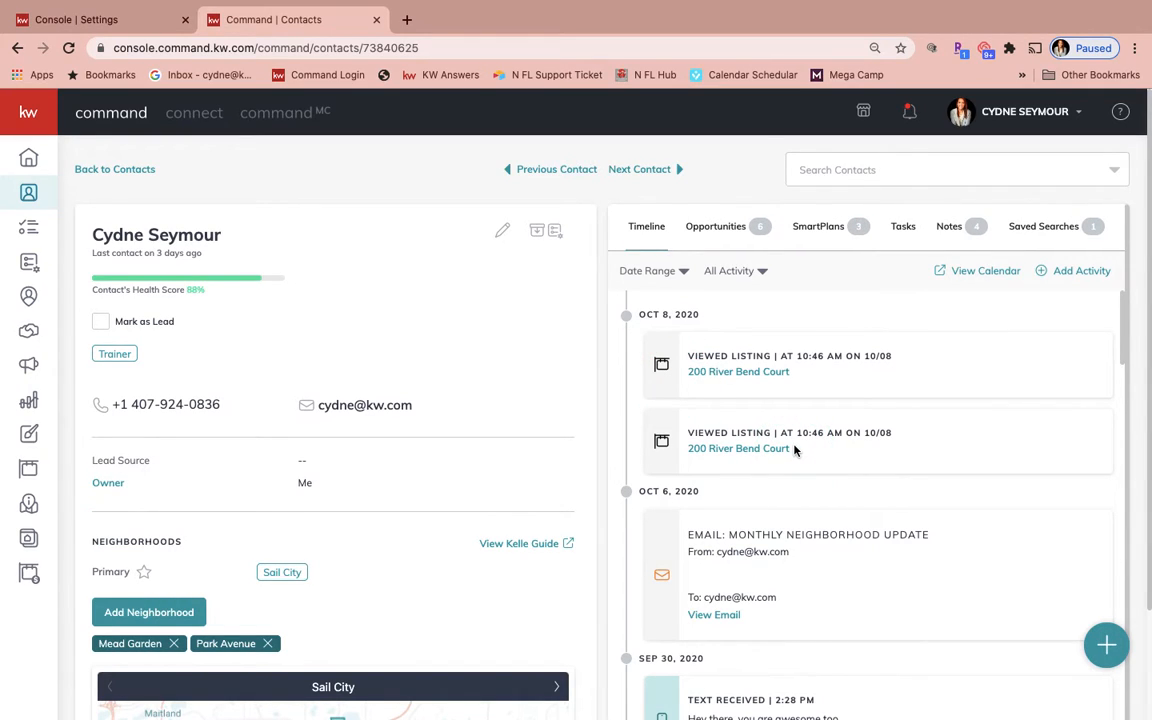
scroll(795, 450, down, 4)
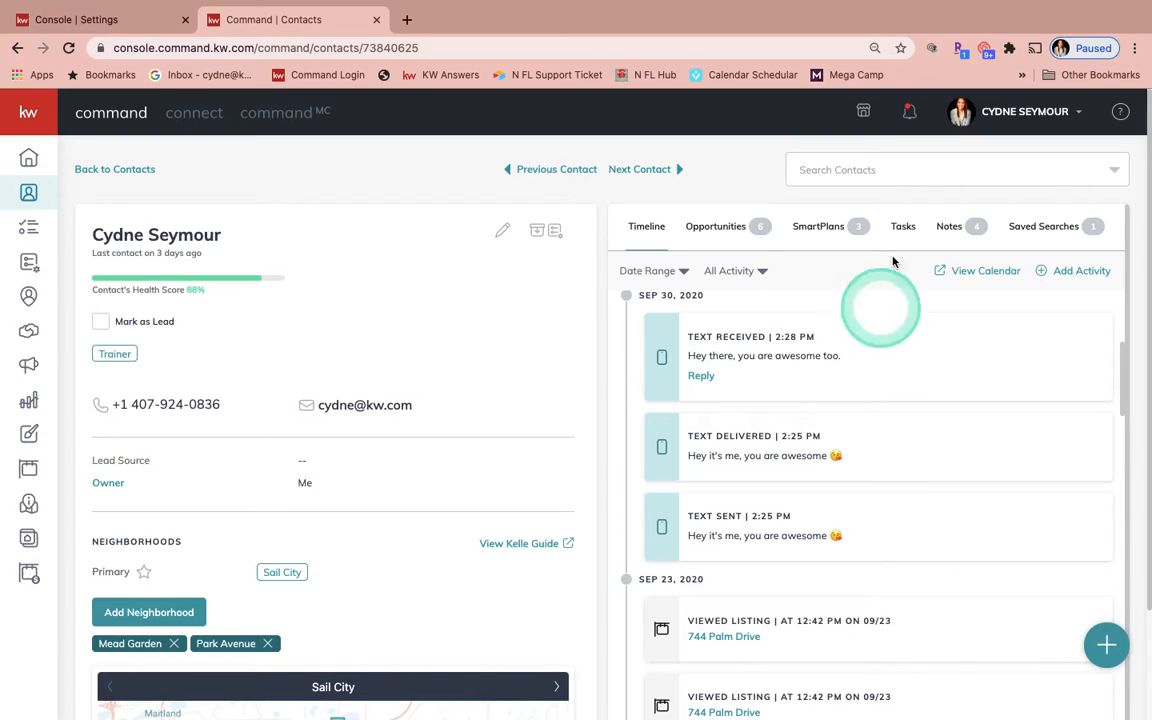
click(909, 112)
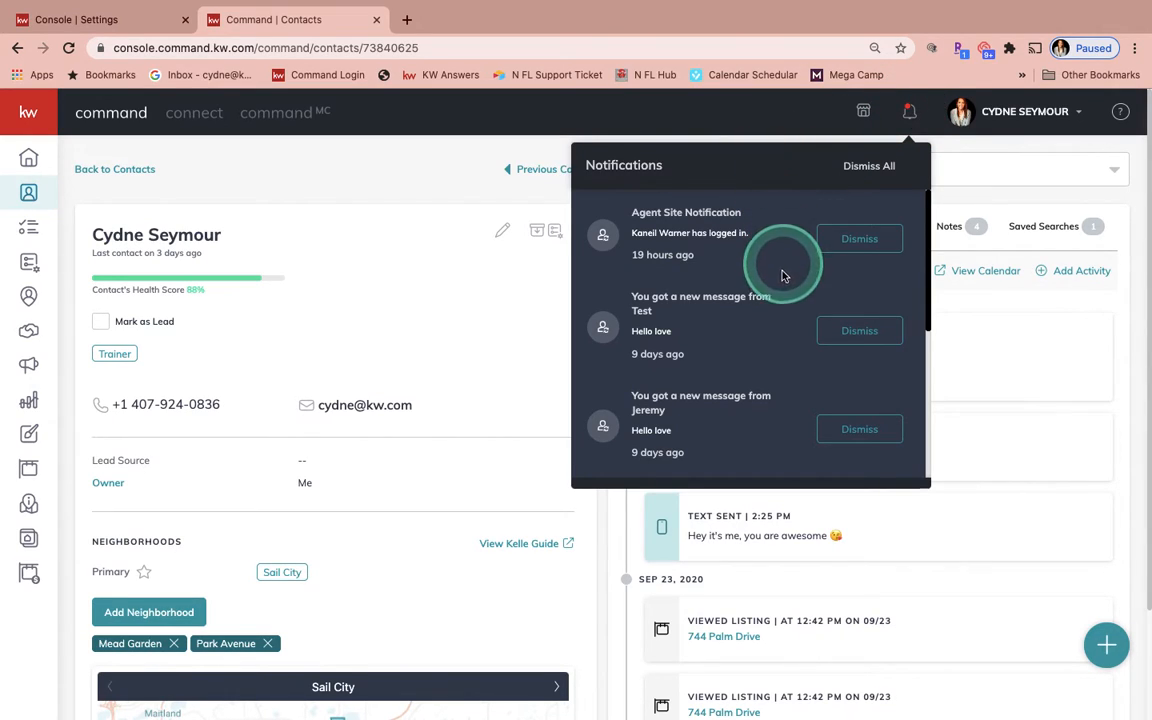
click(910, 112)
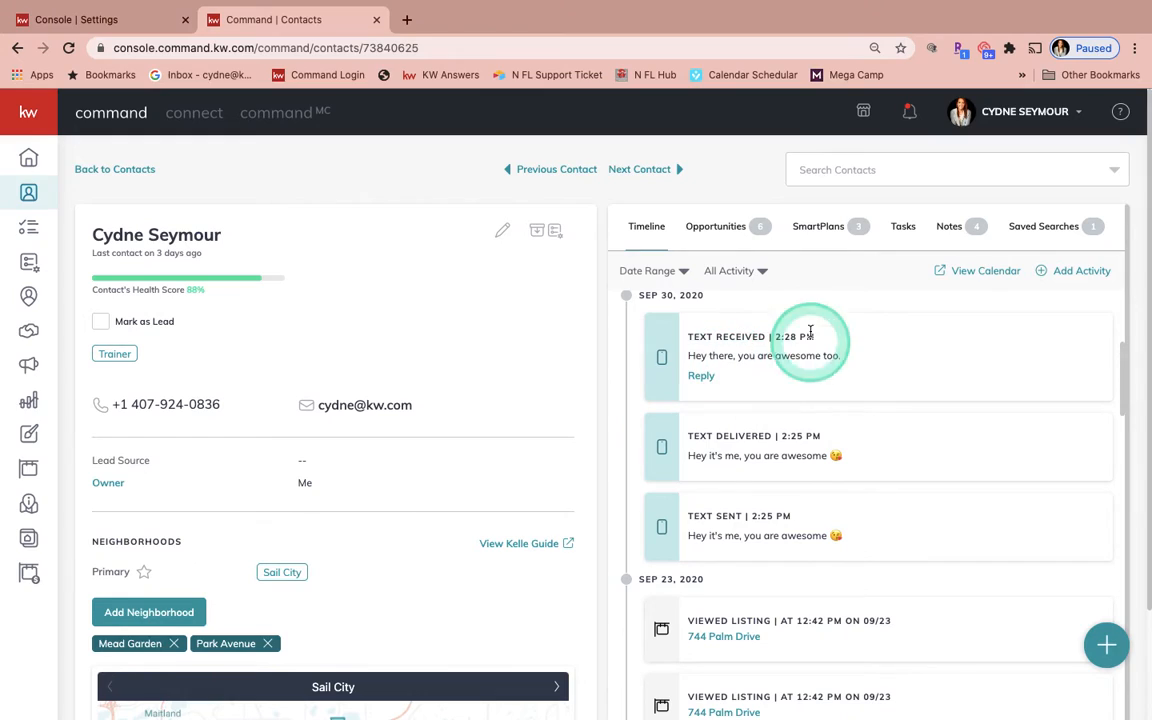
Open a reply to the received text message and close it without sending.
click(704, 378)
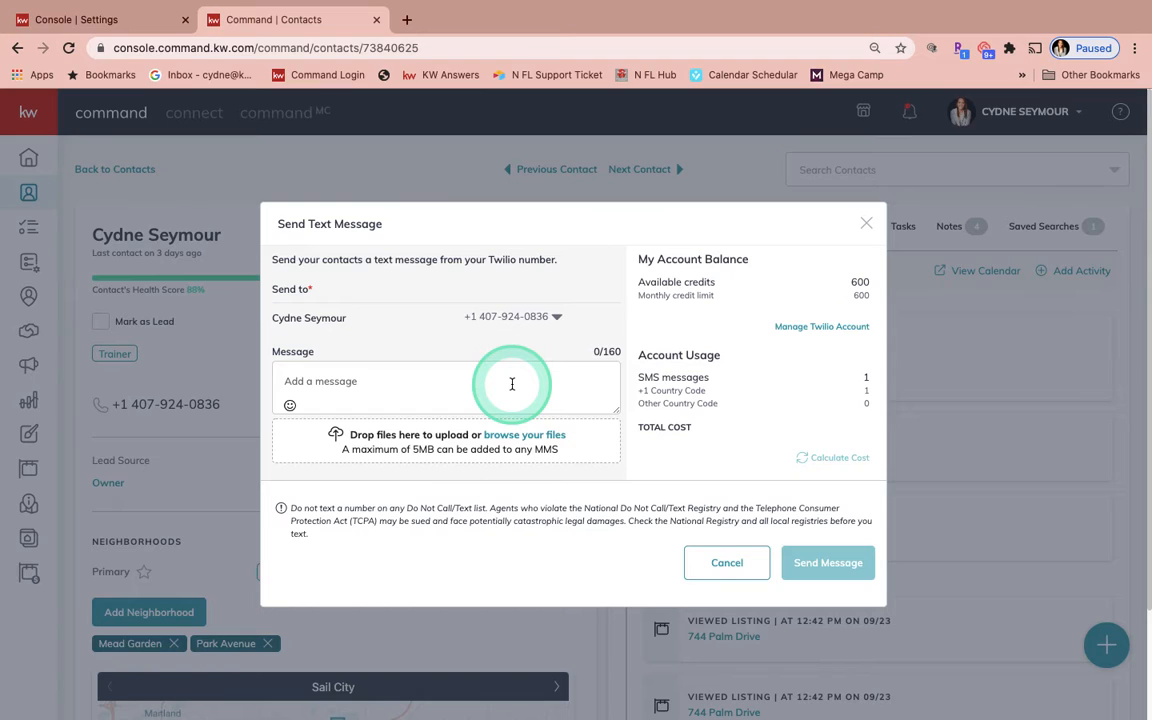
click(866, 224)
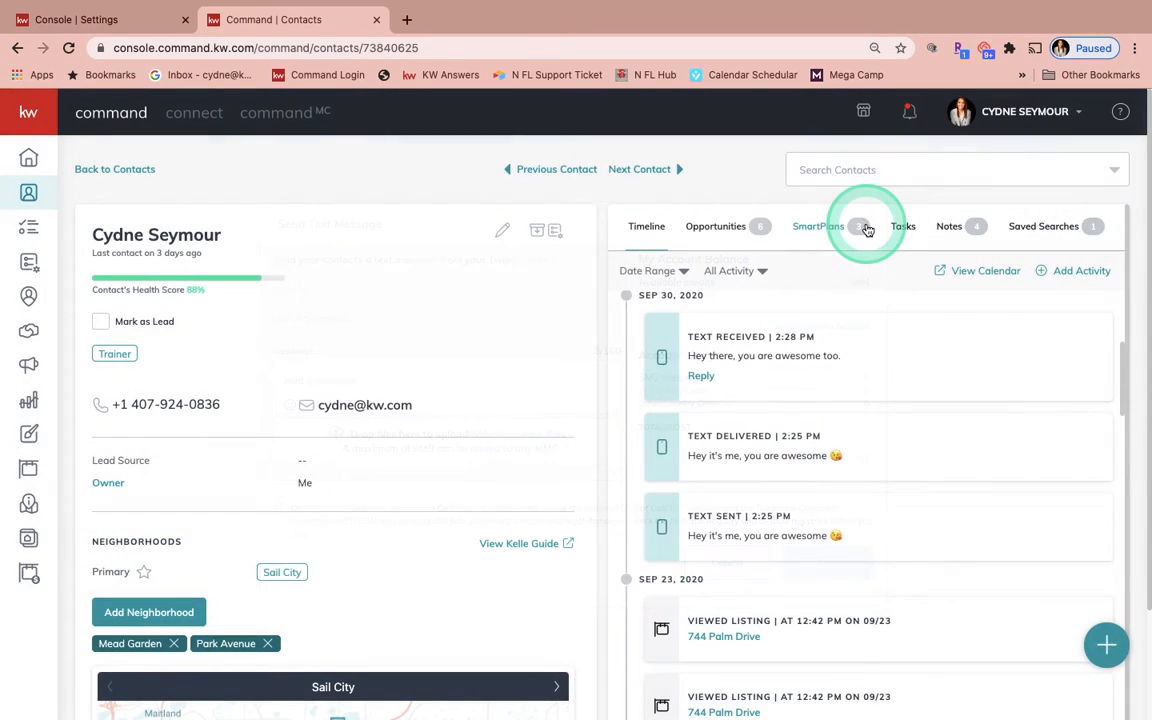